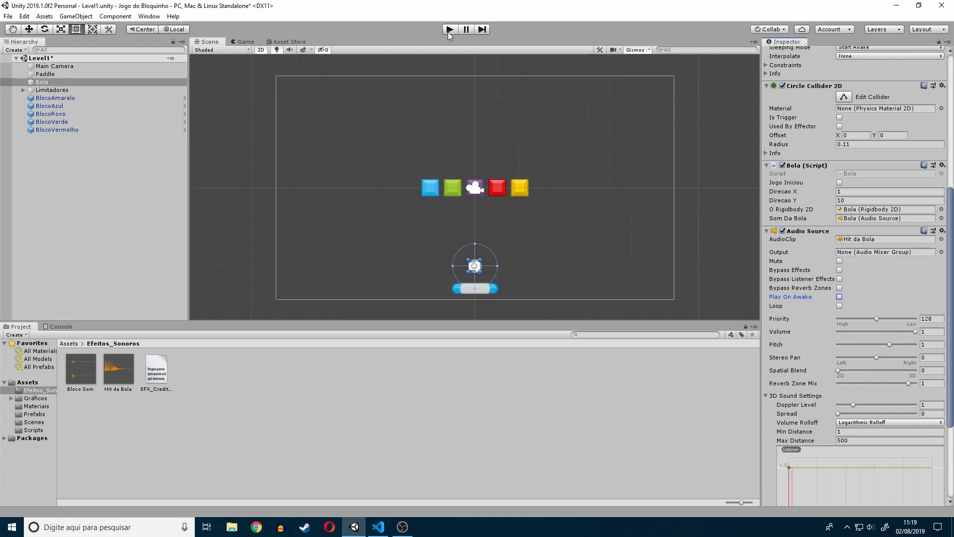
# Step: Play-test the level, launching the ball and steering the paddle, then stop the game
pyautogui.click(450, 29)
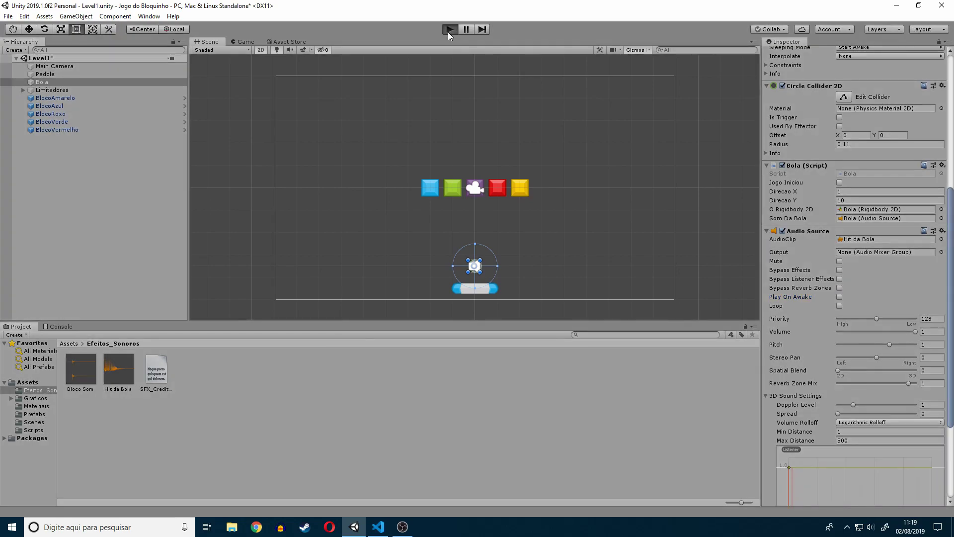
pyautogui.press('space')
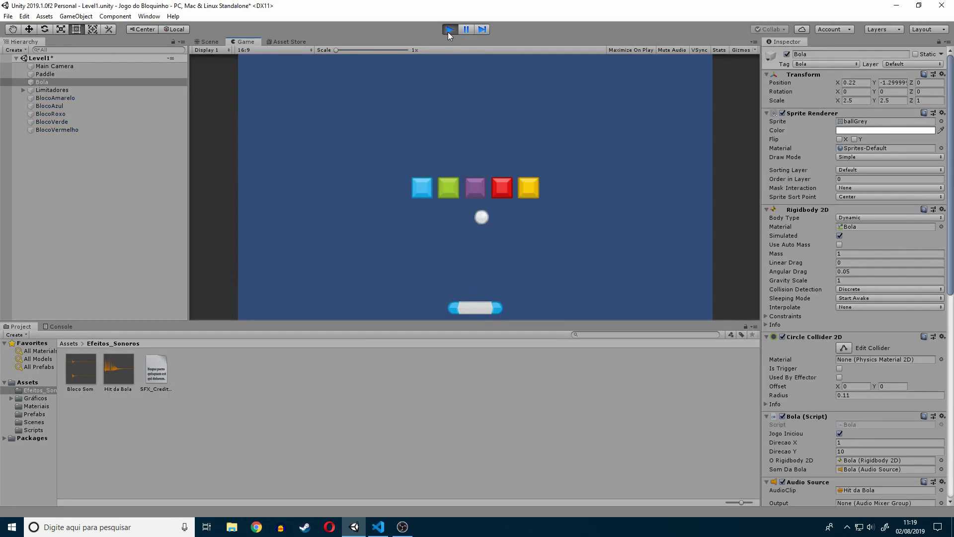
pyautogui.press('Right')
pyautogui.press('Right')
pyautogui.press('Left')
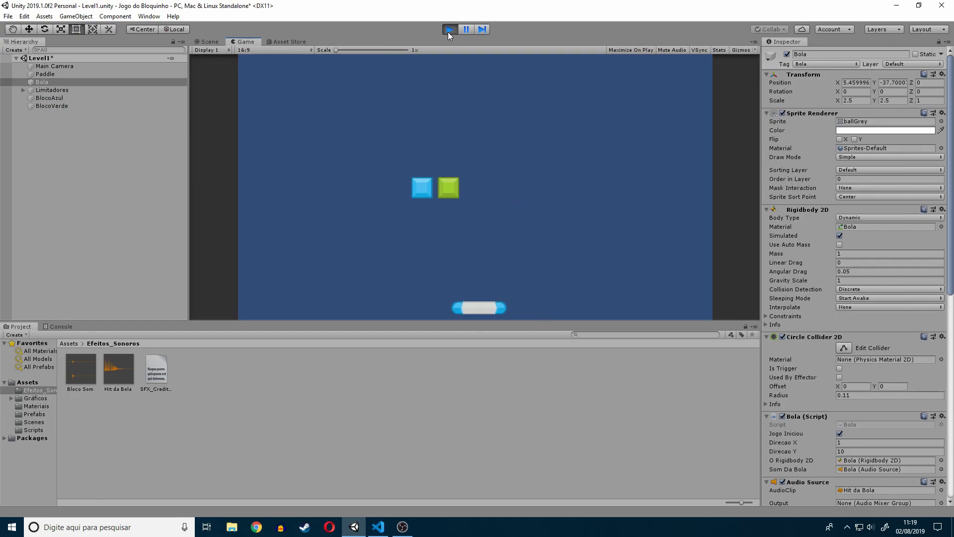
pyautogui.click(448, 32)
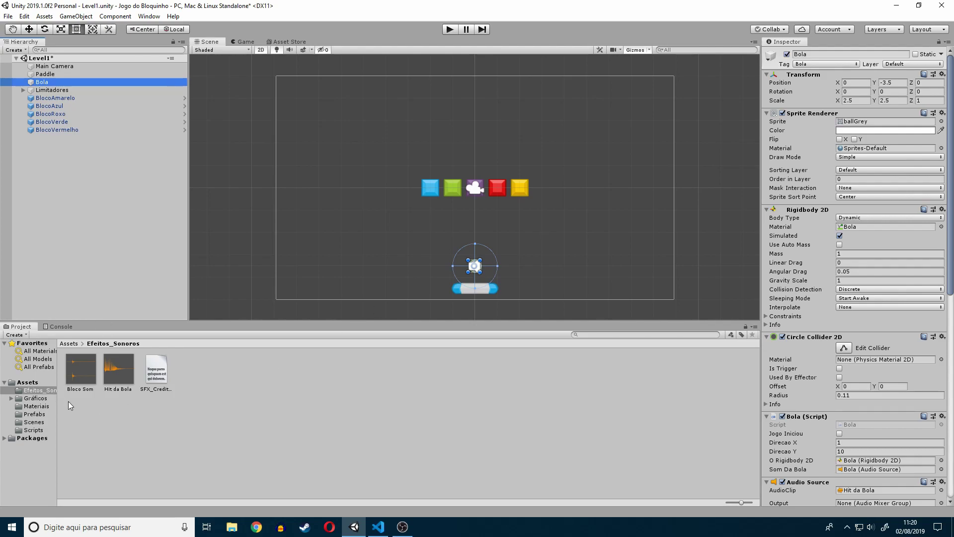
# Step: Place the Bloco Som sound in the scene and save it as a prefab in Prefabs
pyautogui.moveTo(79, 379); pyautogui.dragTo(91, 229)
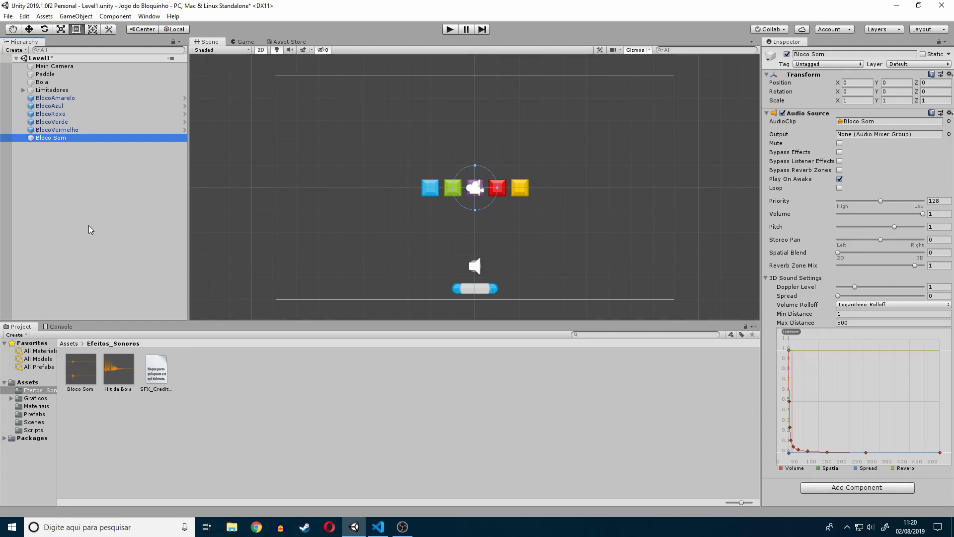
pyautogui.click(41, 415)
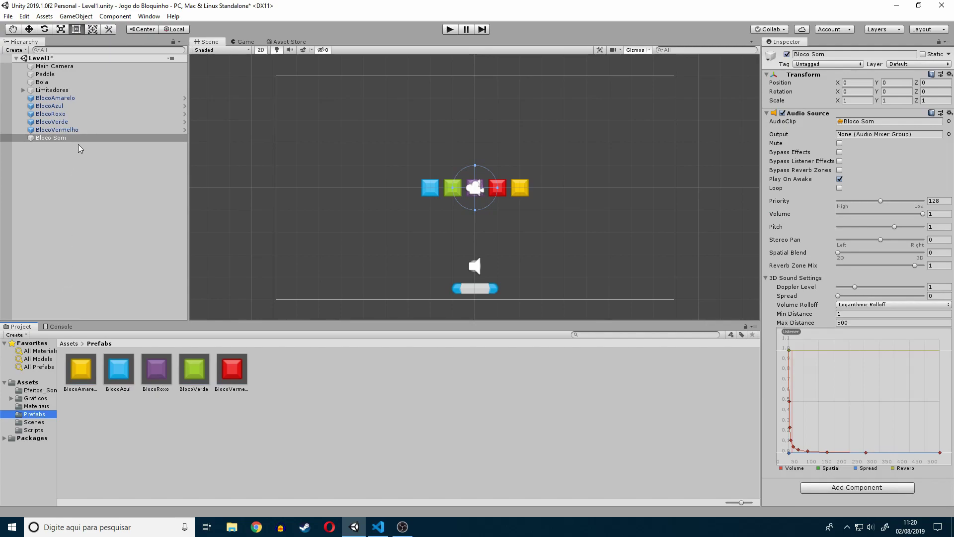
pyautogui.moveTo(77, 141); pyautogui.dragTo(345, 397)
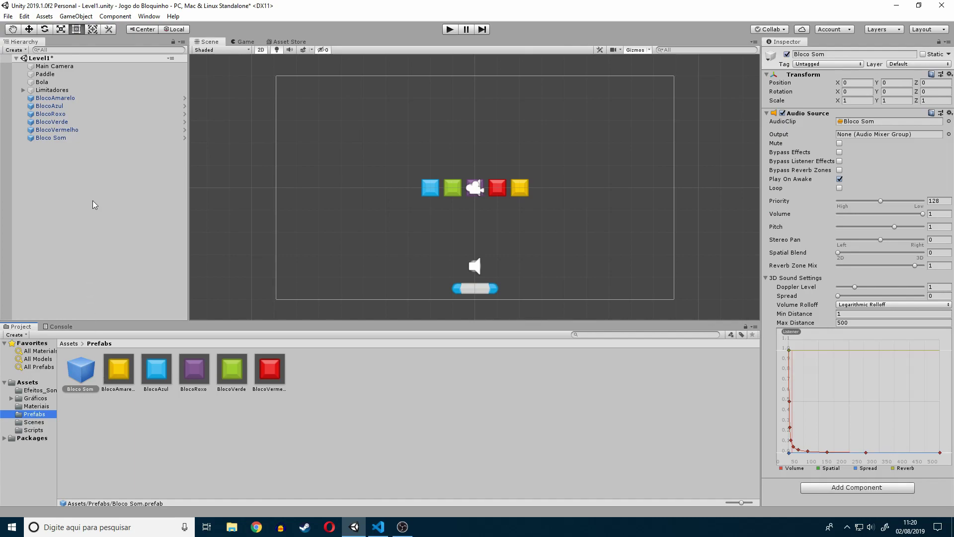
# Step: Delete the Bloco Som object from the scene and open Bloco.cs from the Scripts folder
pyautogui.click(72, 139)
pyautogui.press('Delete')
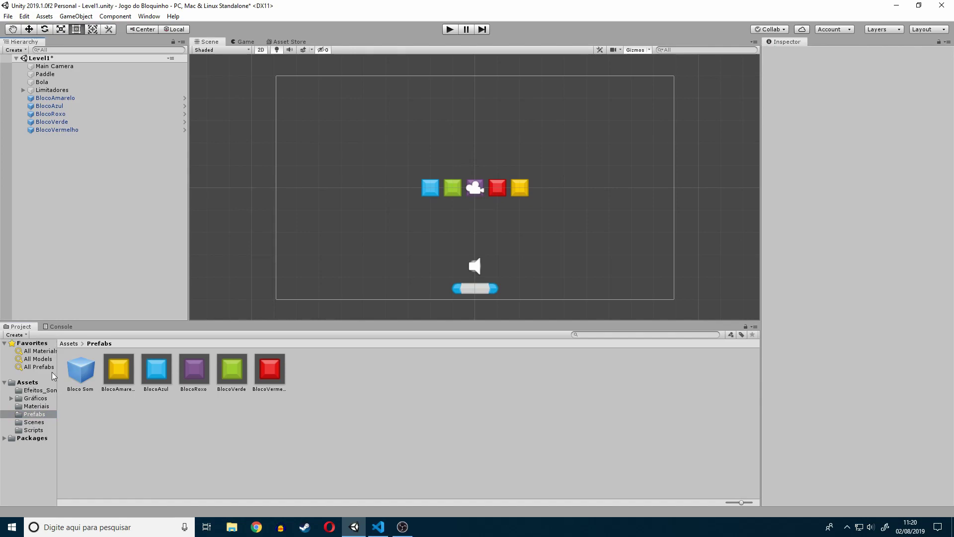
pyautogui.click(43, 432)
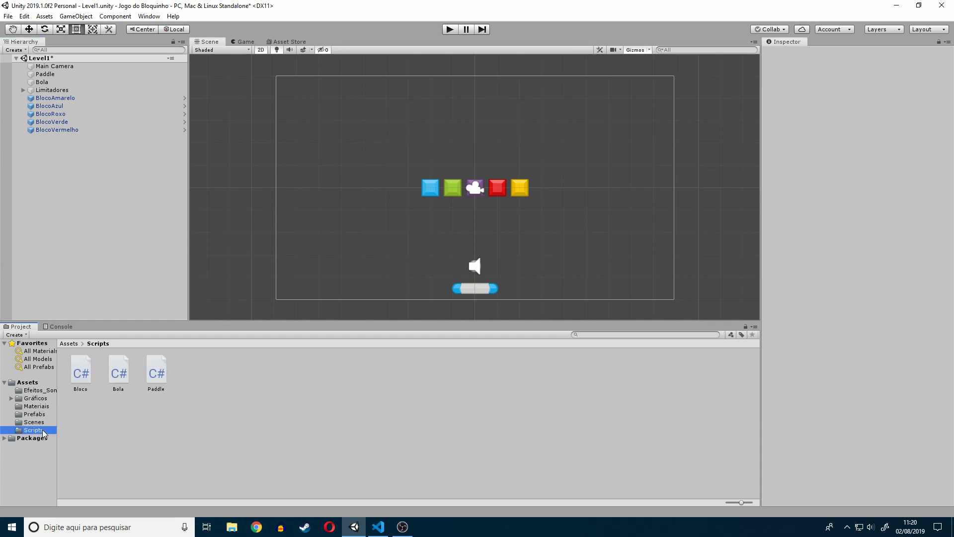
pyautogui.doubleClick(84, 375)
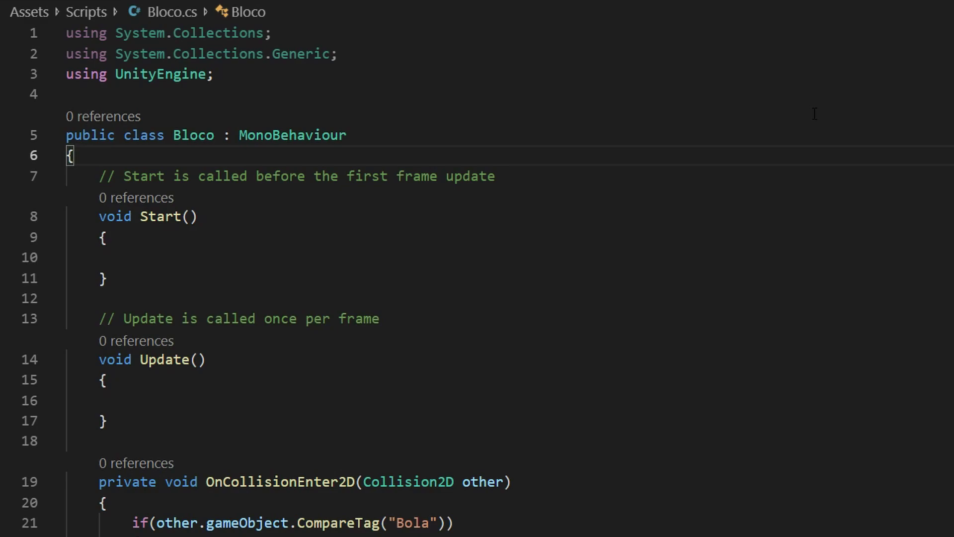
# Step: Add the field 'public GameObject somDoBloco;' at the top of the Bloco class
pyautogui.press('Return')
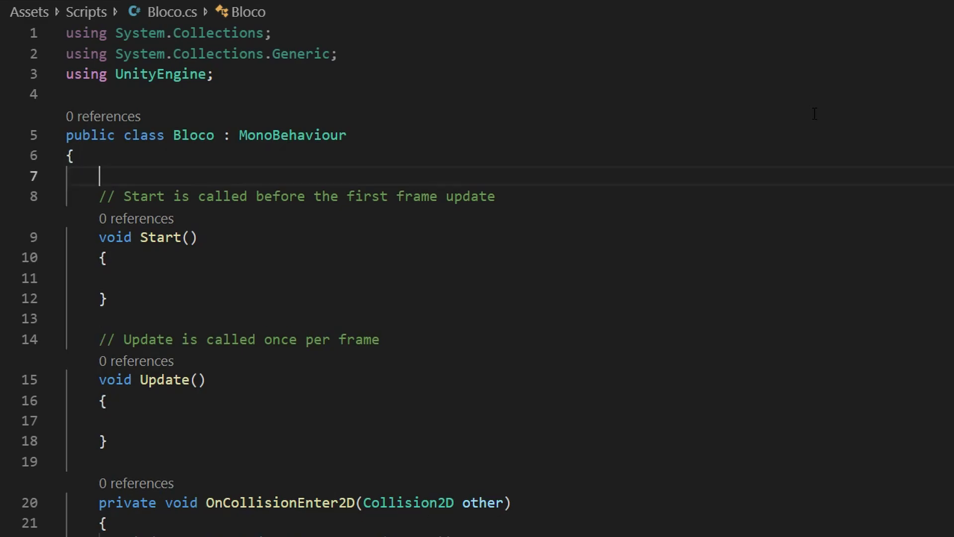
pyautogui.press('Return')
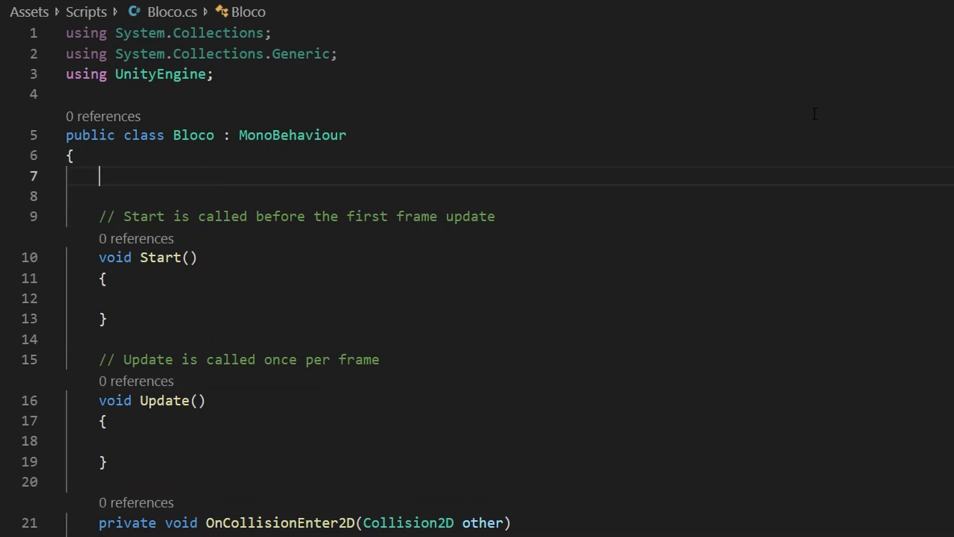
pyautogui.write('public')
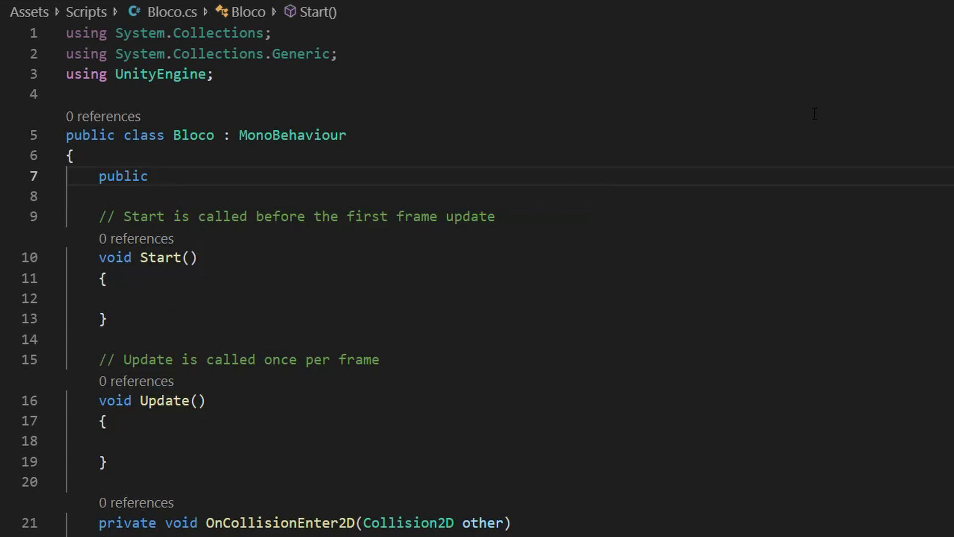
pyautogui.write('Ga')
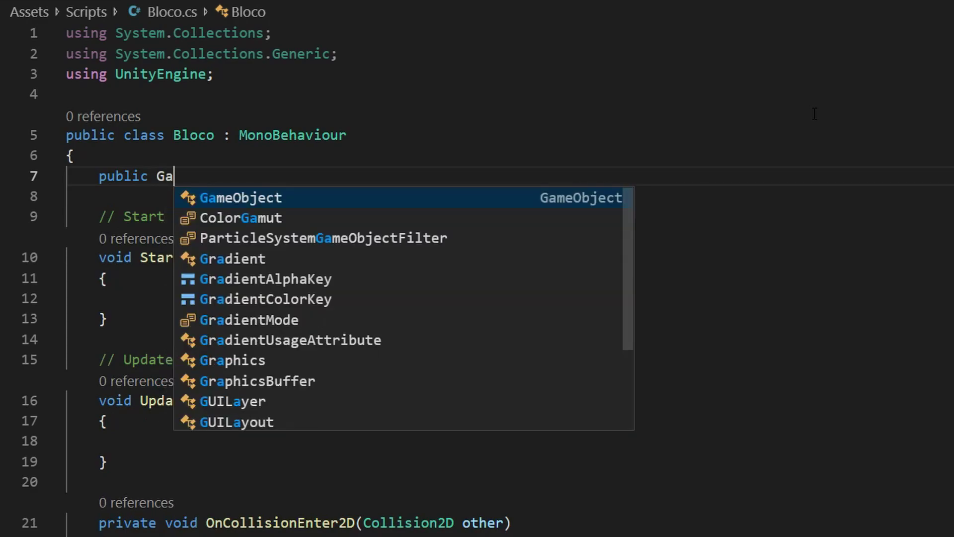
pyautogui.write('meObject')
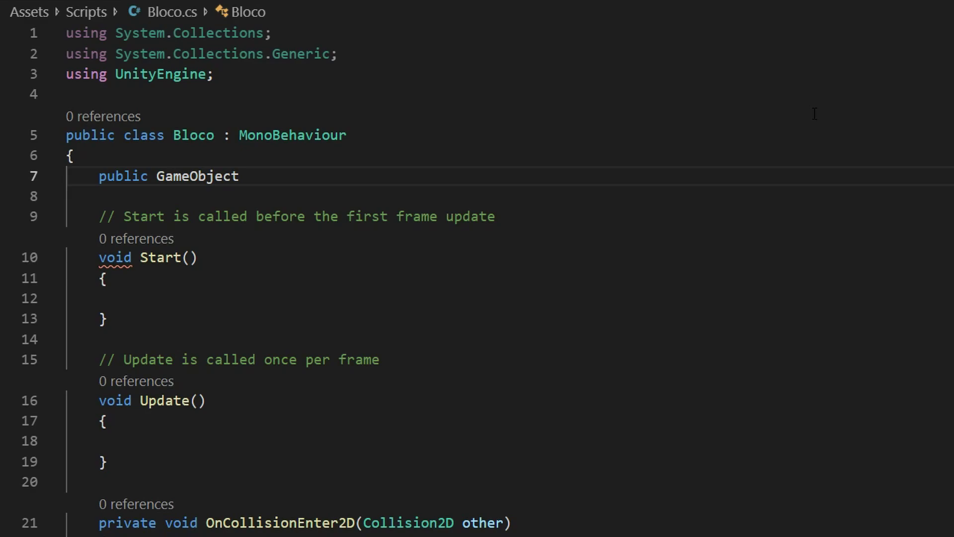
pyautogui.write('som')
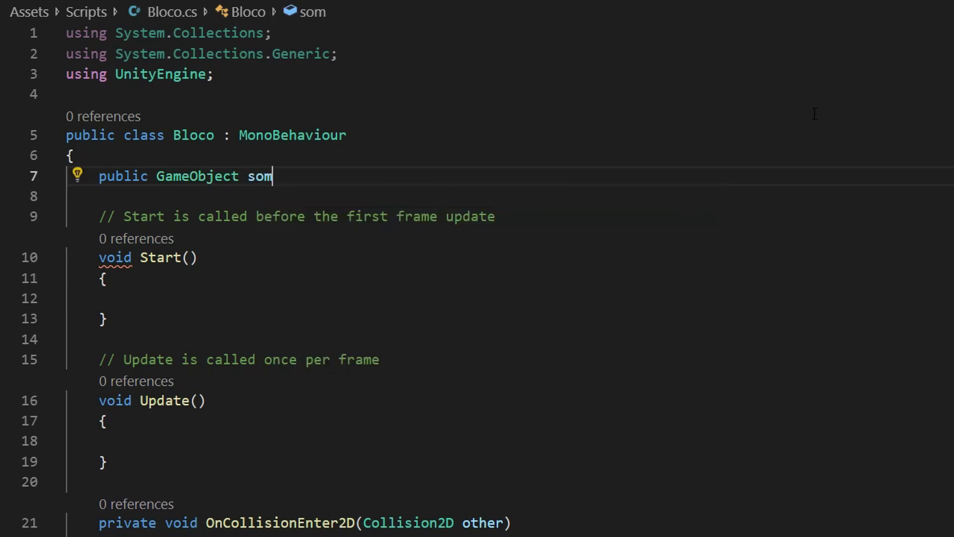
pyautogui.write('DoB')
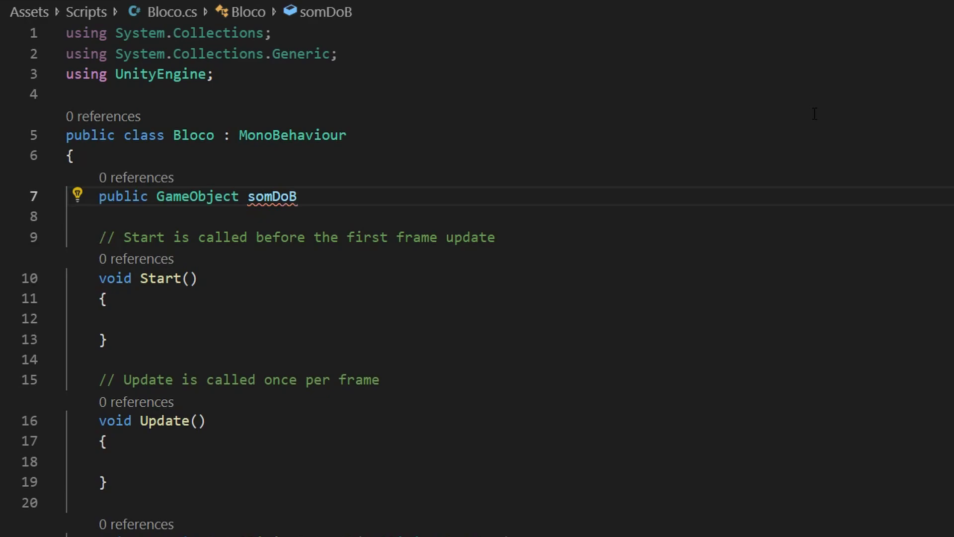
pyautogui.write('loco;')
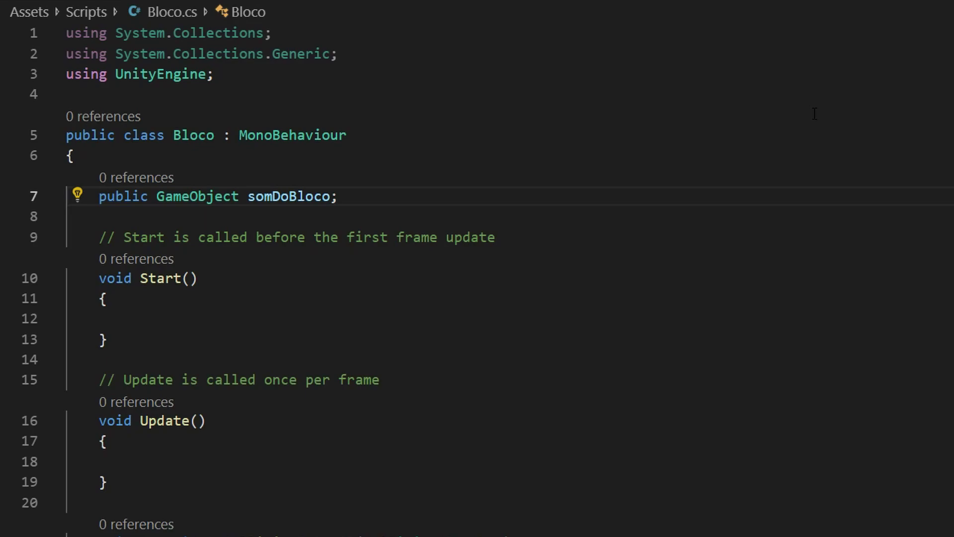
# Step: Insert 'Instantiate(somDoBloco, transform.position, transform.rotation)' on a new line before the Destroy call
pyautogui.scroll(-3, 815, 114)
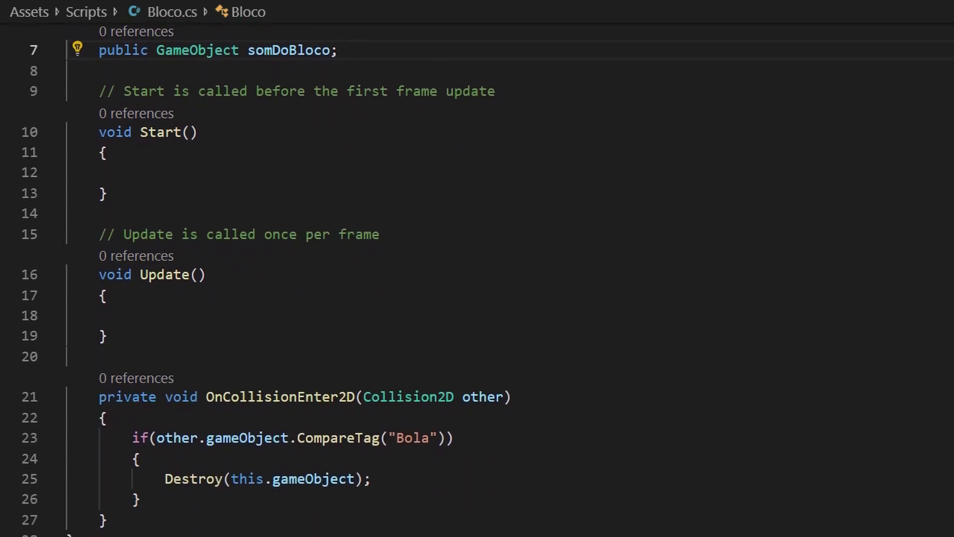
pyautogui.scroll(-1, 477, 278)
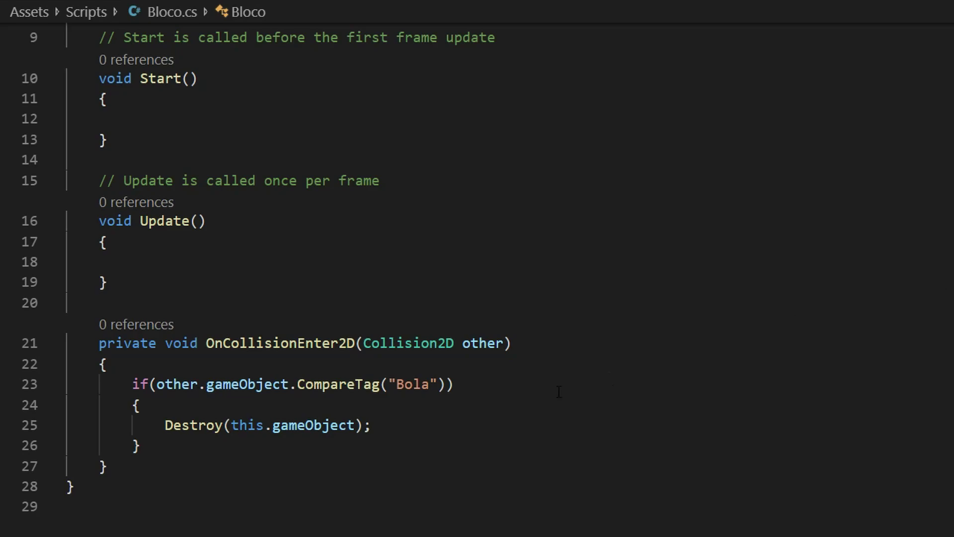
pyautogui.click(391, 404)
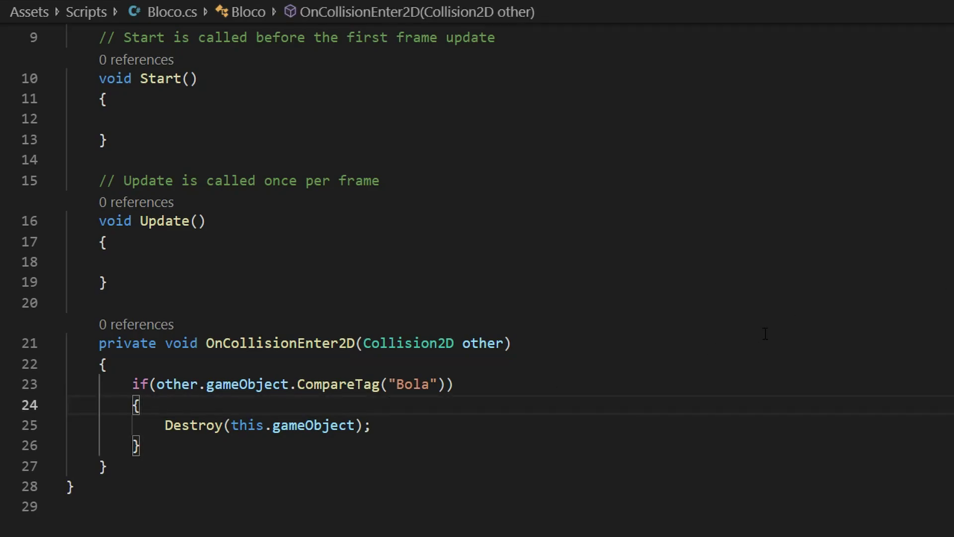
pyautogui.press('Return')
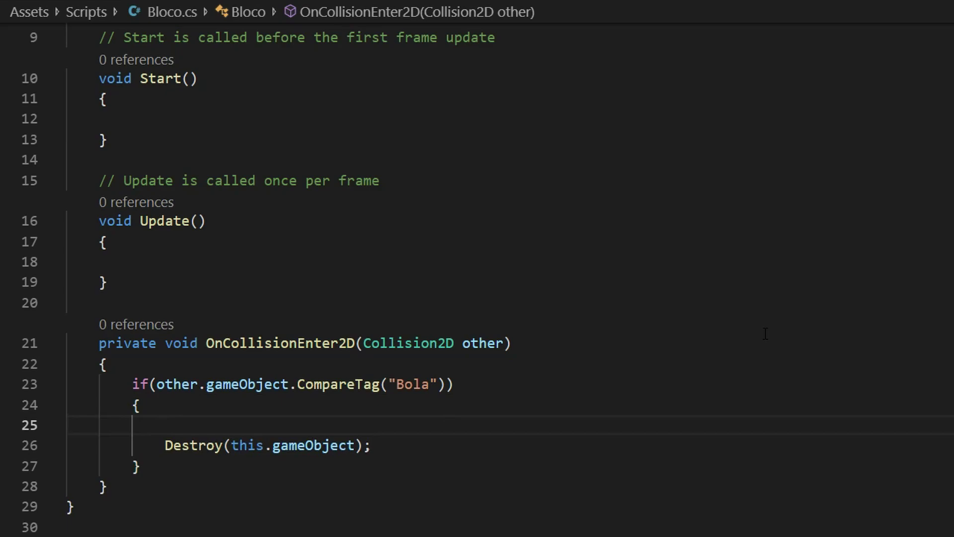
pyautogui.write('Inst')
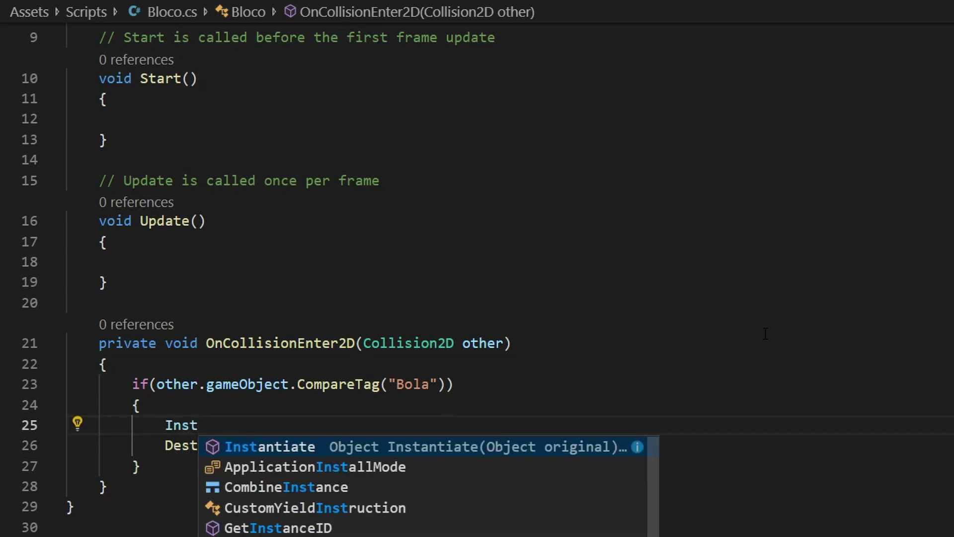
pyautogui.write('antiate')
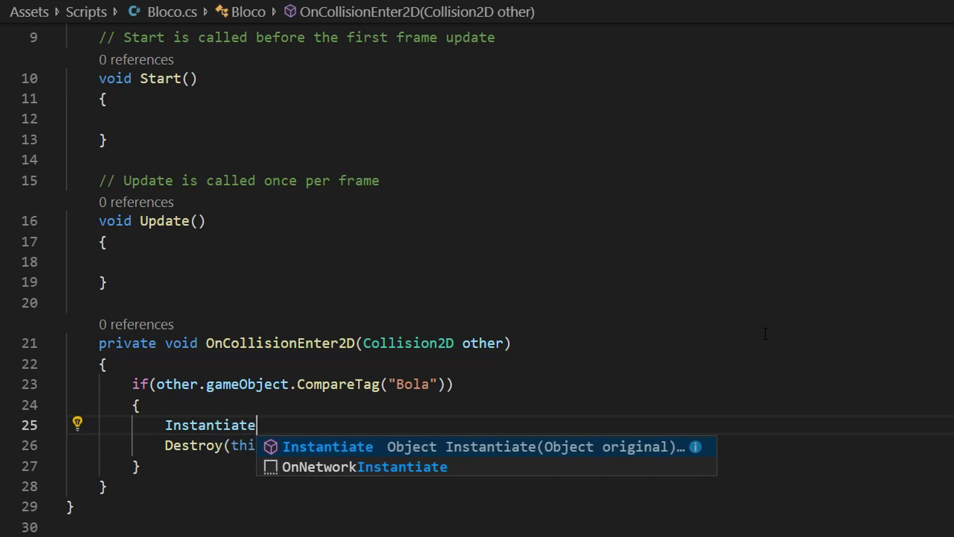
pyautogui.write('(')
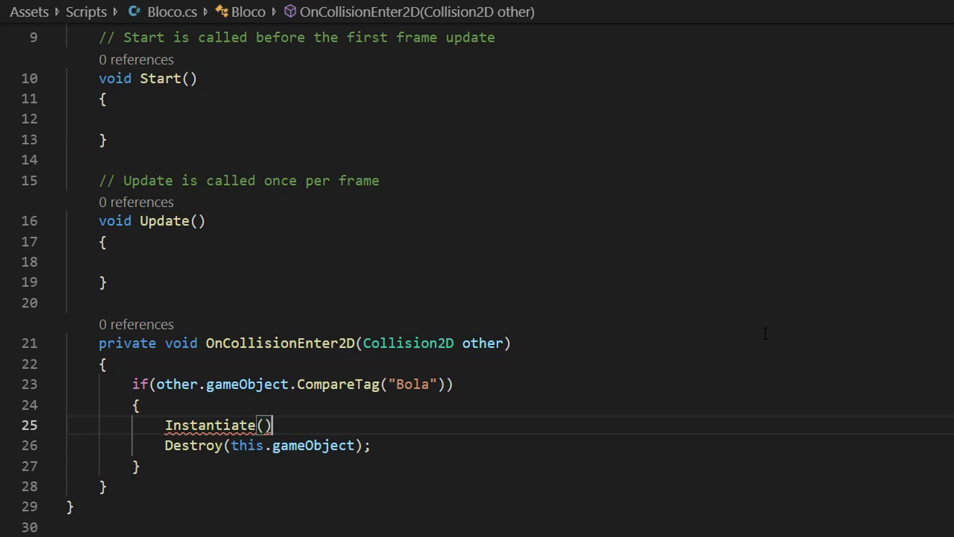
pyautogui.press('Left')
pyautogui.write('somD')
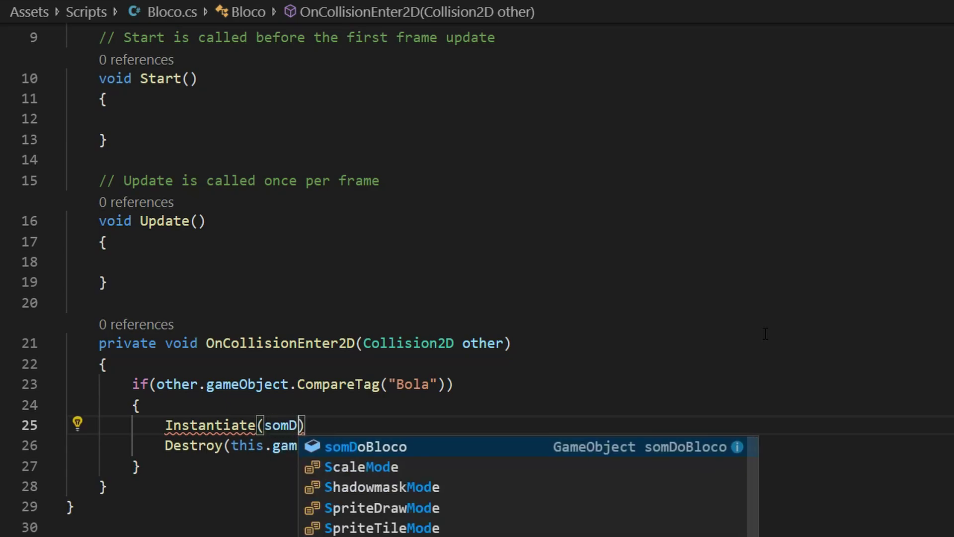
pyautogui.write('oBloco')
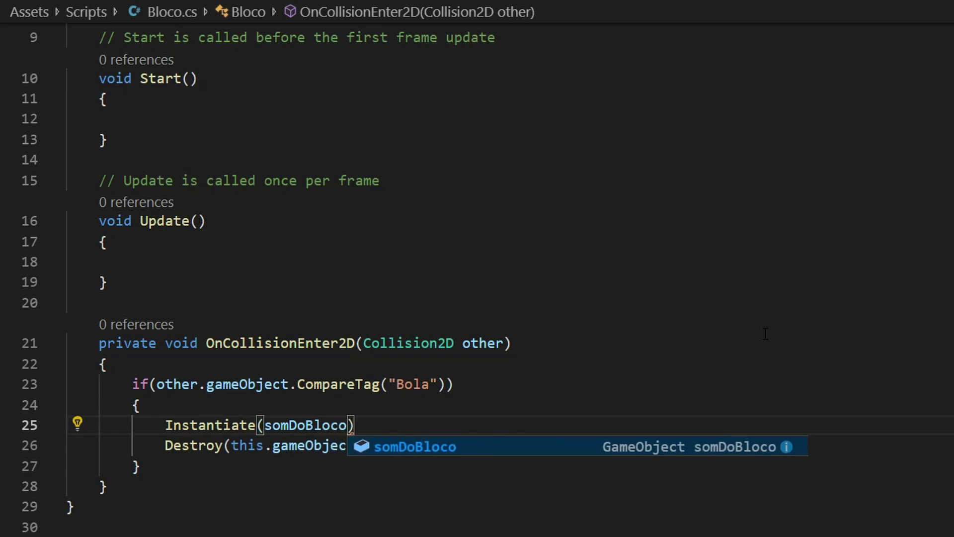
pyautogui.write(', tr')
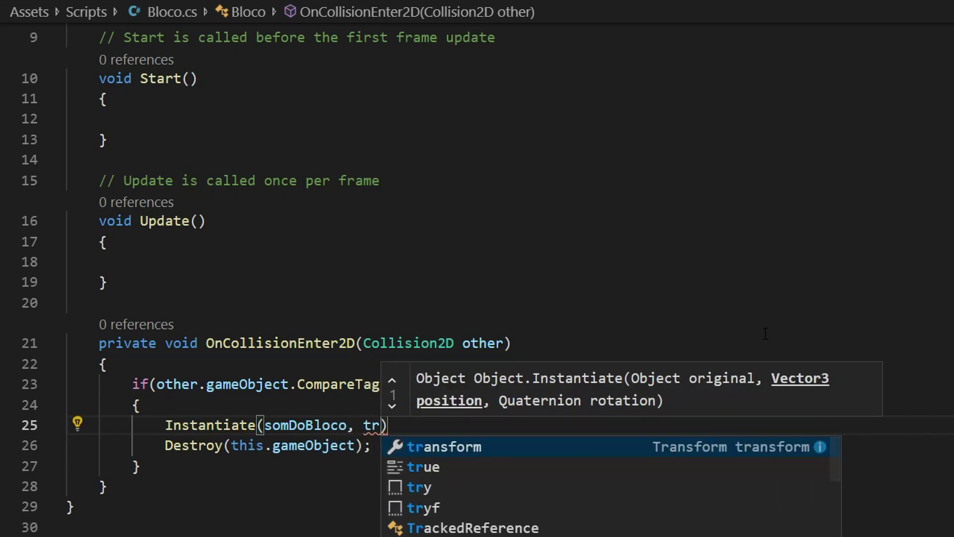
pyautogui.write('ansform.po')
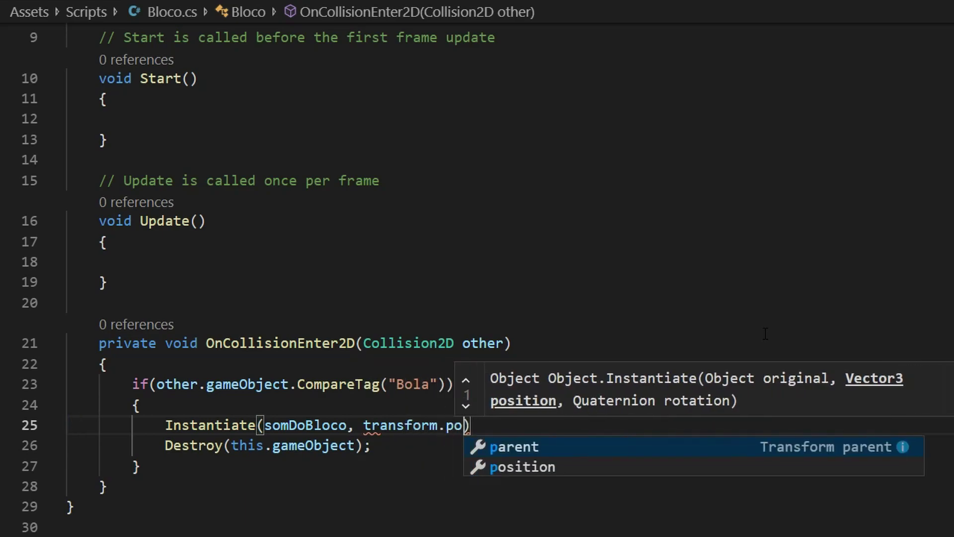
pyautogui.write('sition, ')
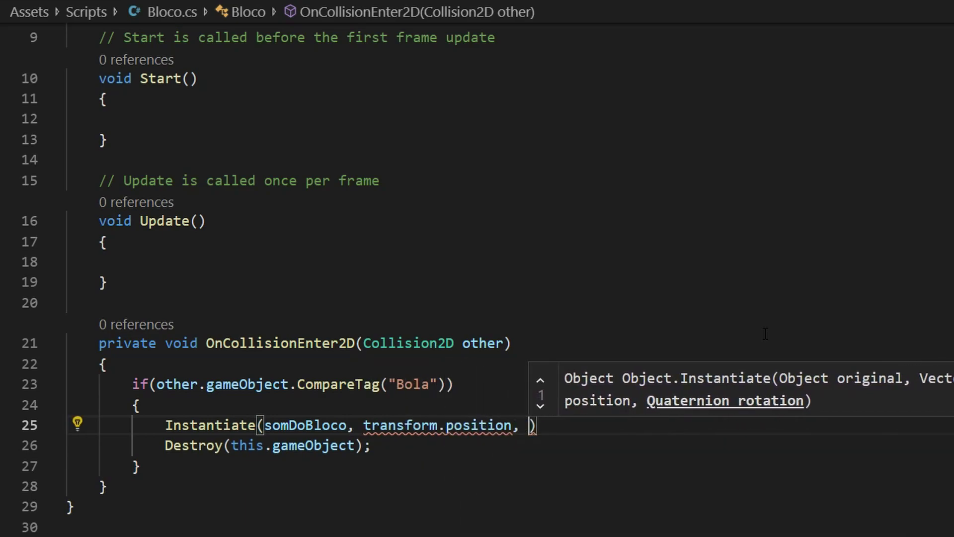
pyautogui.write('transform')
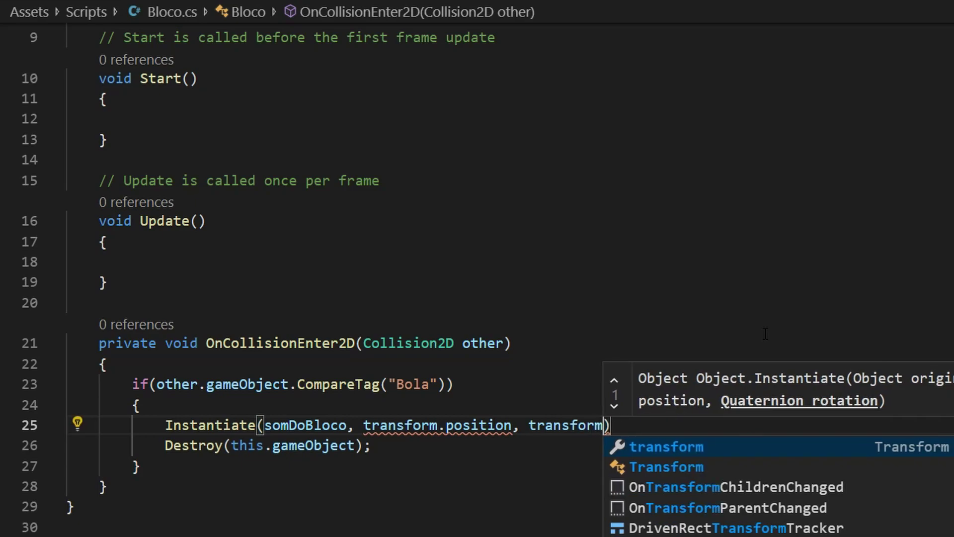
pyautogui.write('.rotatio')
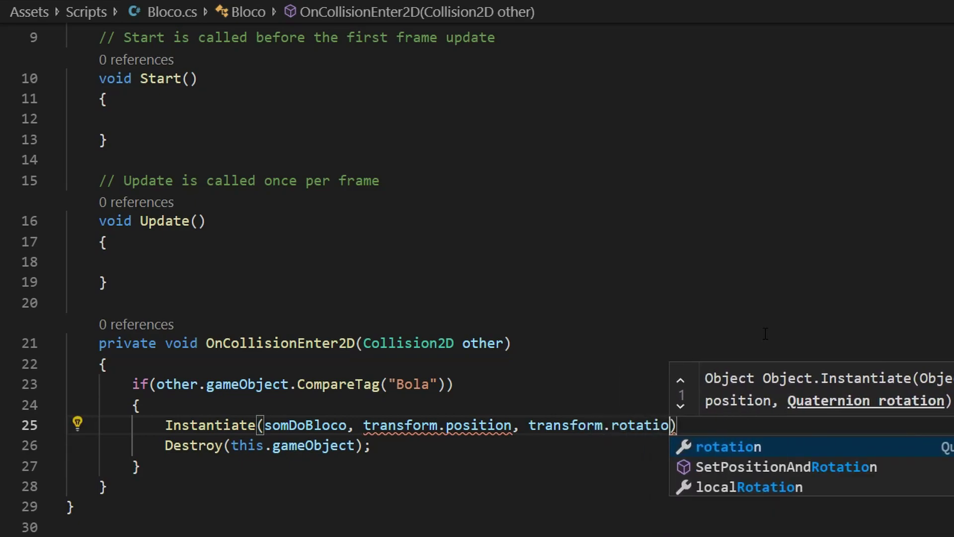
pyautogui.write('n')
pyautogui.press('Escape')
# Step: Finish the Instantiate line with ');' so Unity recompiles Bloco with a Som Do Bloco field
pyautogui.write(');')
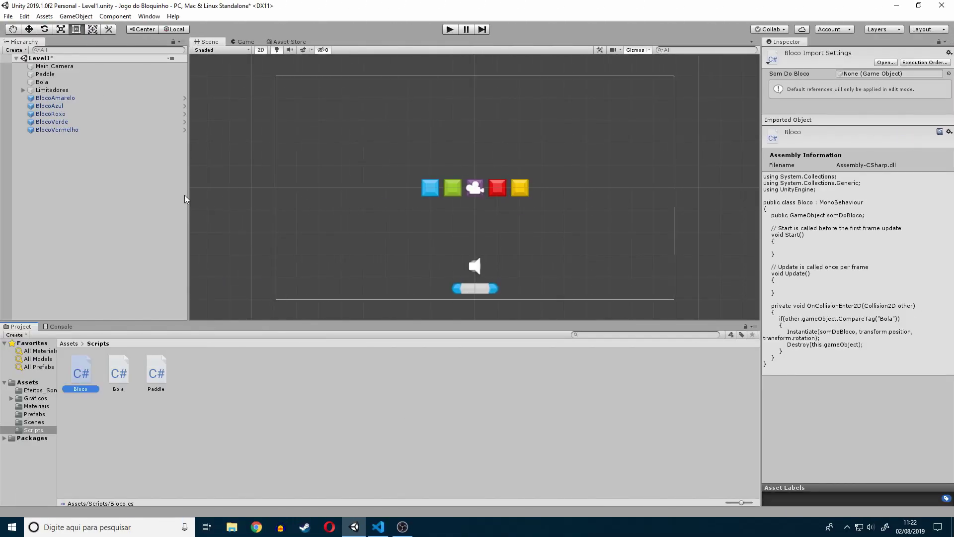
# Step: Select all five blocks from BlocoAmarelo to BlocoVermelho, with the Prefabs folder displayed
pyautogui.click(97, 99)
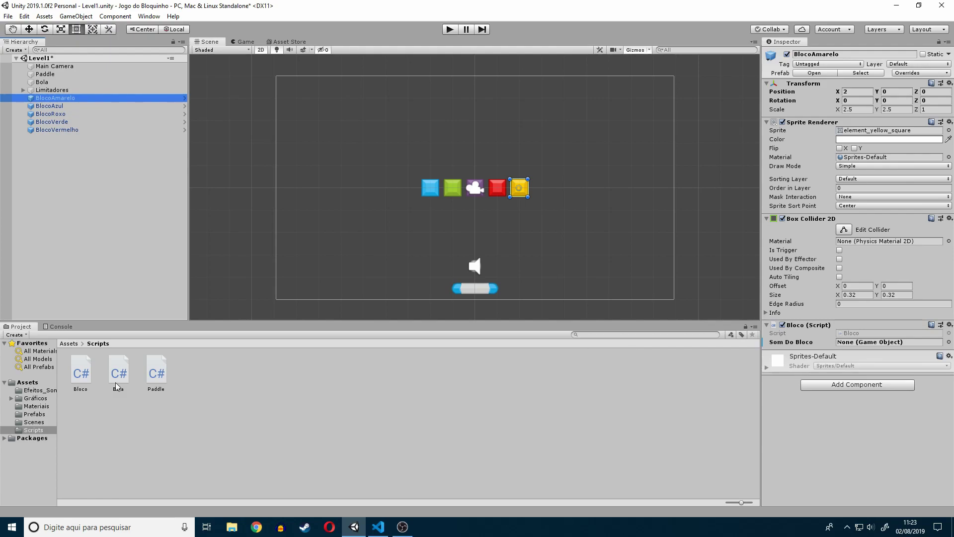
pyautogui.click(36, 416)
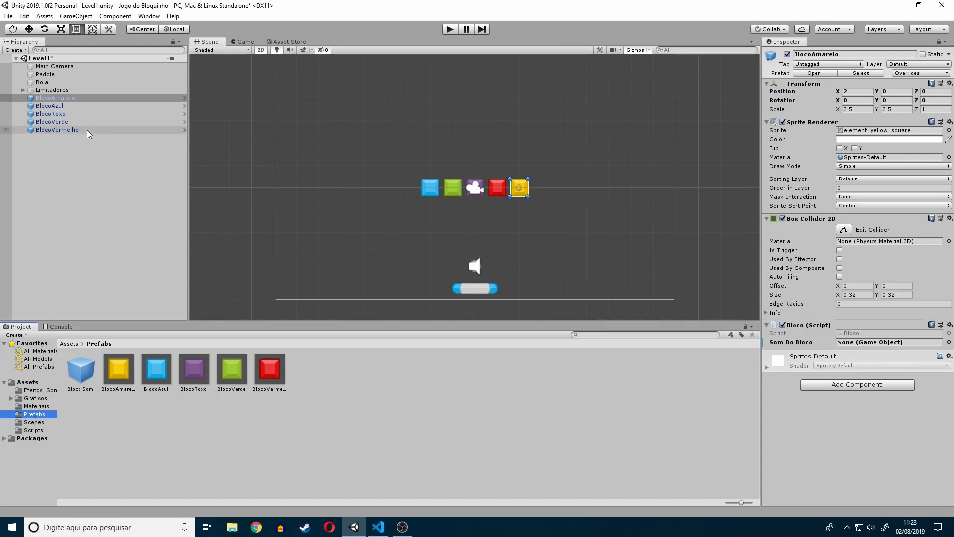
pyautogui.click(100, 101)
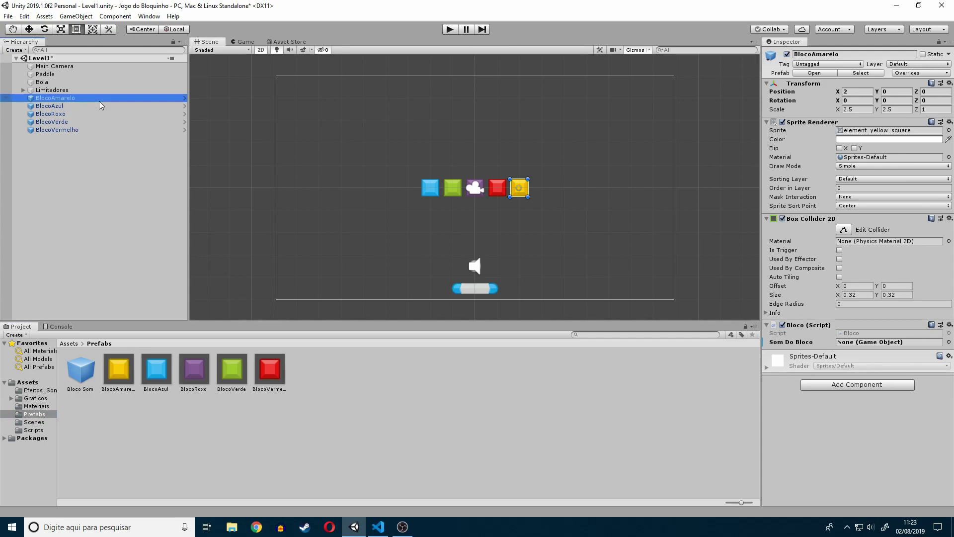
pyautogui.keyDown('shift'); pyautogui.click(109, 130); pyautogui.keyUp('shift')
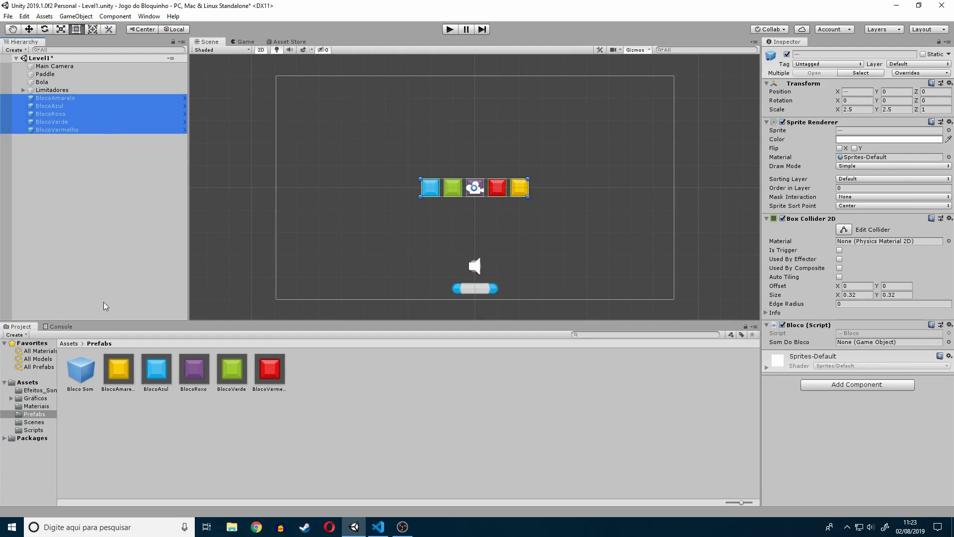
# Step: Drop the Bloco Som prefab into Som Do Bloco for all five blocks, leaving overrides unapplied
pyautogui.moveTo(81, 371)
pyautogui.mouseDown()
pyautogui.moveTo(708, 321)
pyautogui.moveTo(861, 341)
pyautogui.mouseUp()
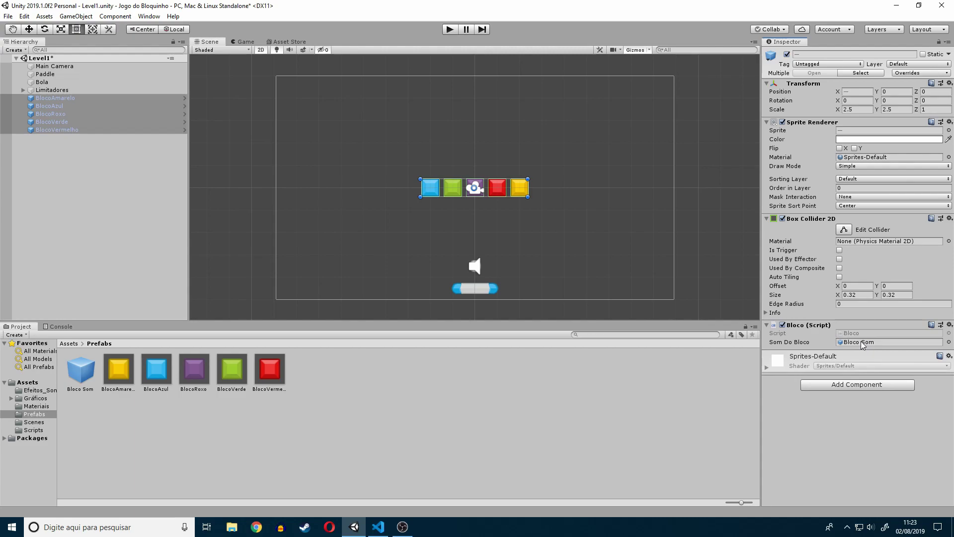
pyautogui.click(909, 75)
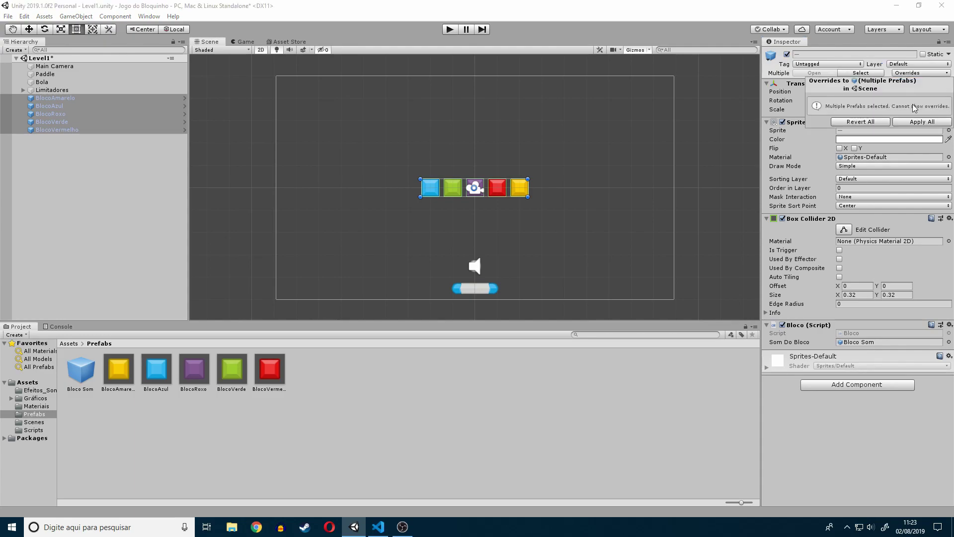
pyautogui.click(918, 121)
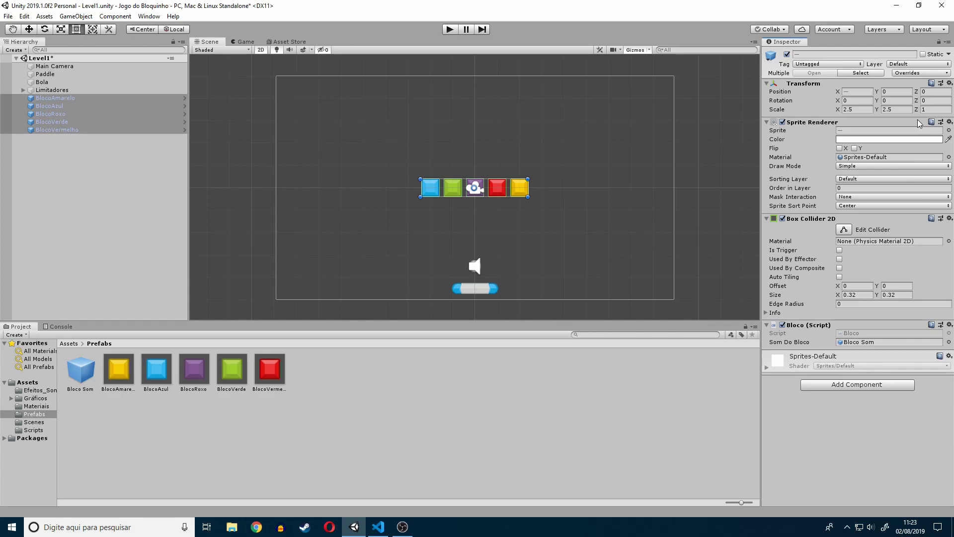
# Step: Inspect the BlocoVermelho, Verde, Roxo, Azul and Amarelo prefabs, then start Play mode
pyautogui.click(271, 376)
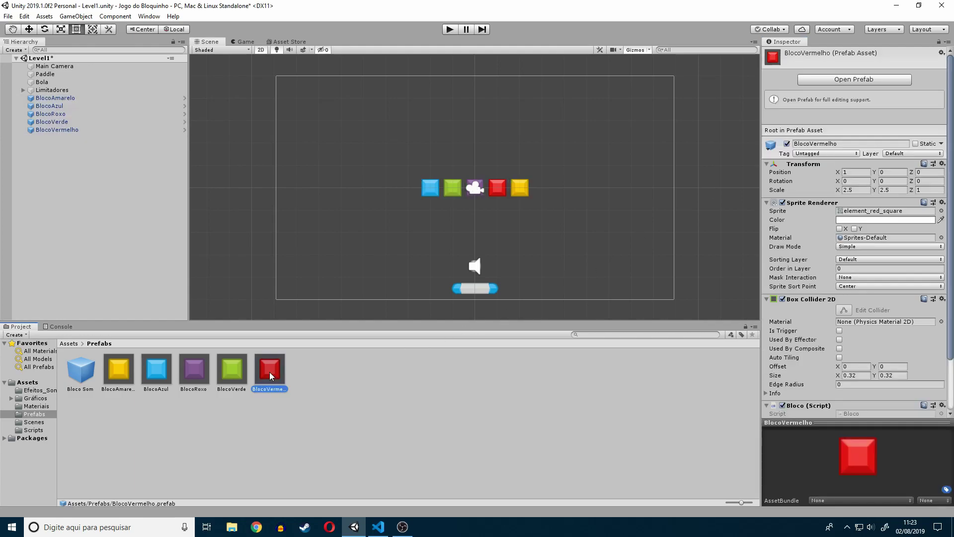
pyautogui.click(234, 373)
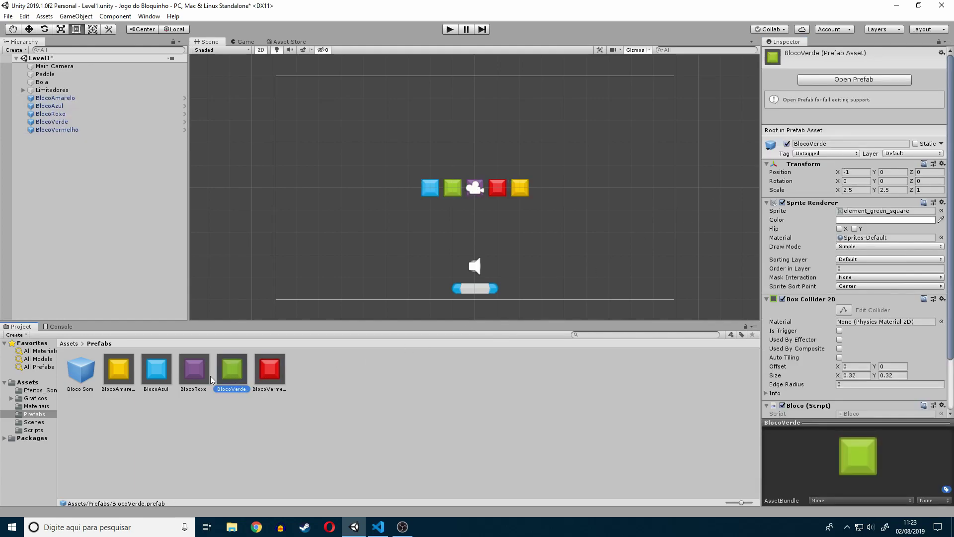
pyautogui.click(186, 376)
pyautogui.click(162, 374)
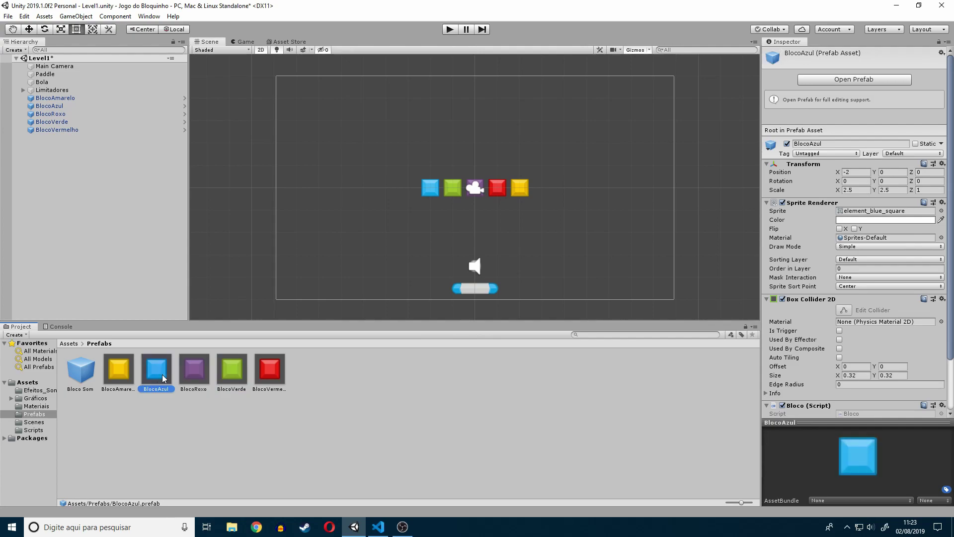
pyautogui.click(130, 374)
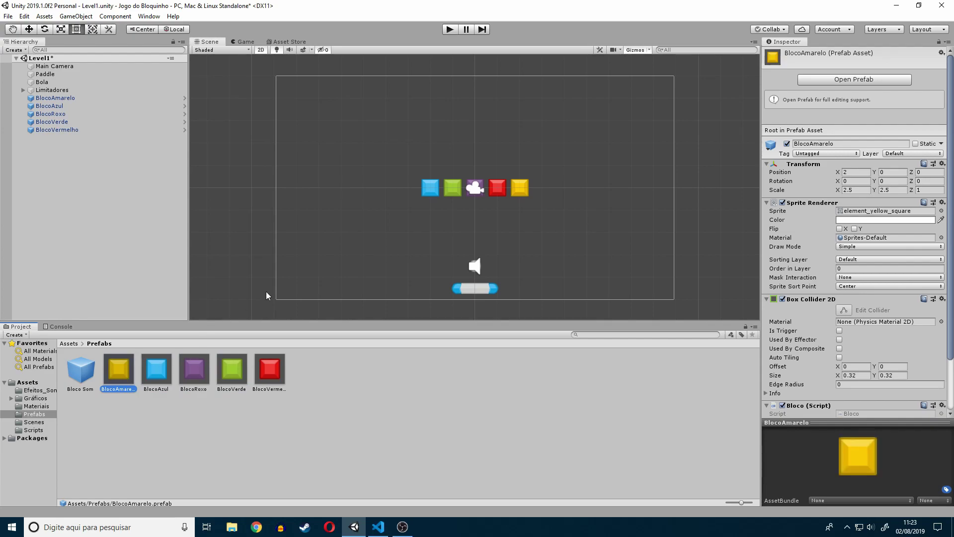
pyautogui.click(450, 30)
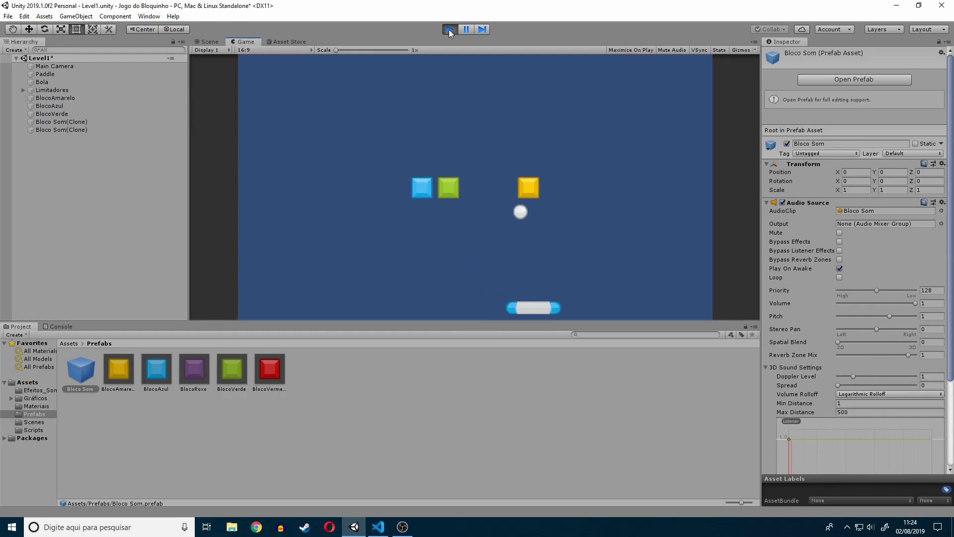
# Step: Steer the paddle right and left to break blocks, then stop Play mode
pyautogui.press('Right')
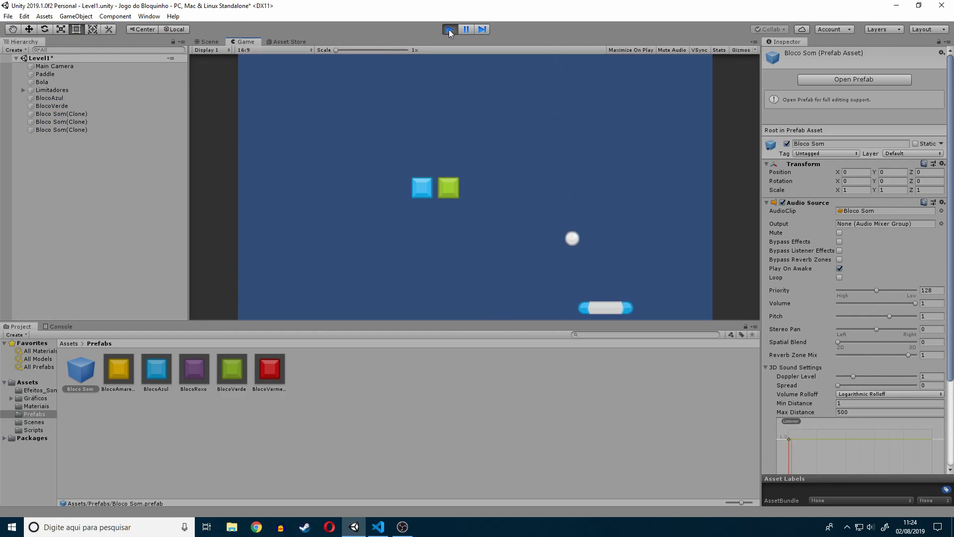
pyautogui.press('Left')
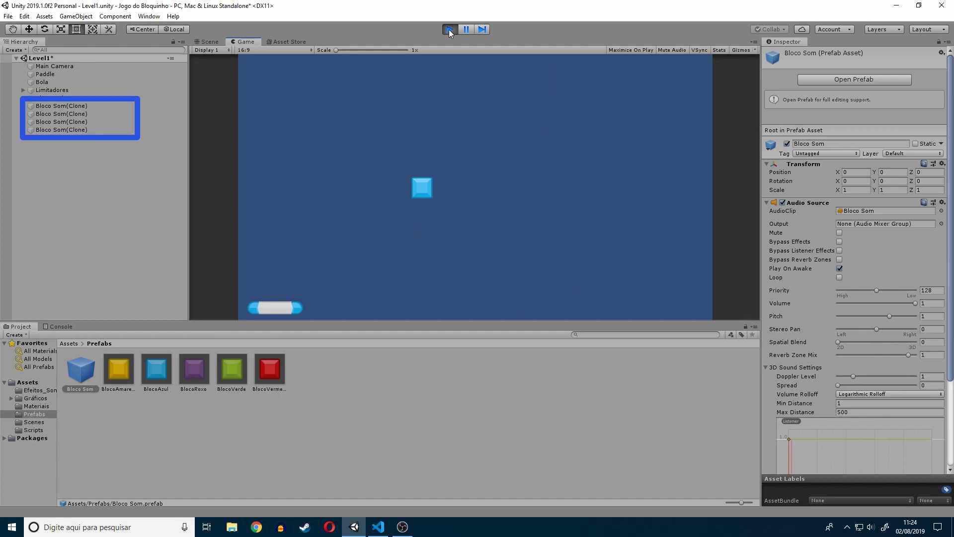
pyautogui.click(449, 29)
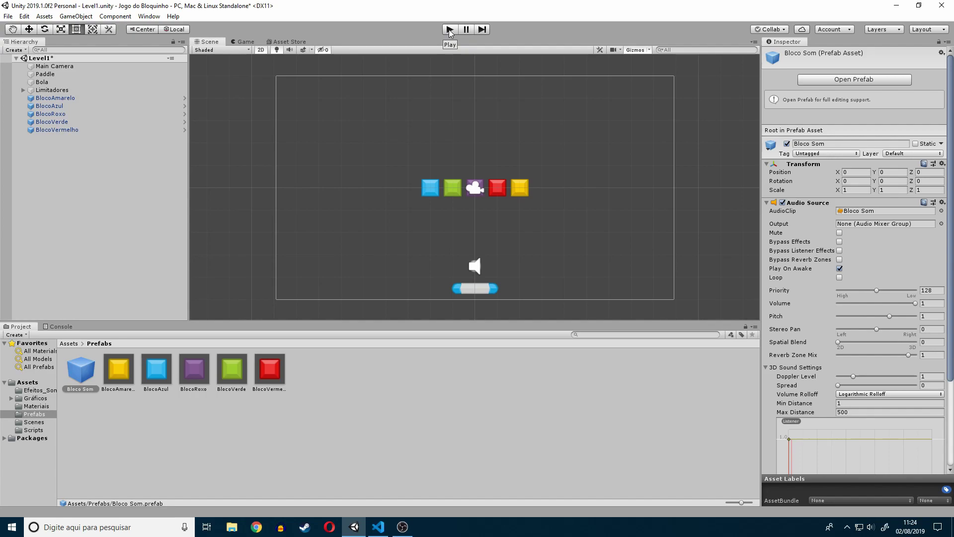
# Step: Save the Level1 scene from the File menu
pyautogui.click(8, 18)
pyautogui.click(29, 52)
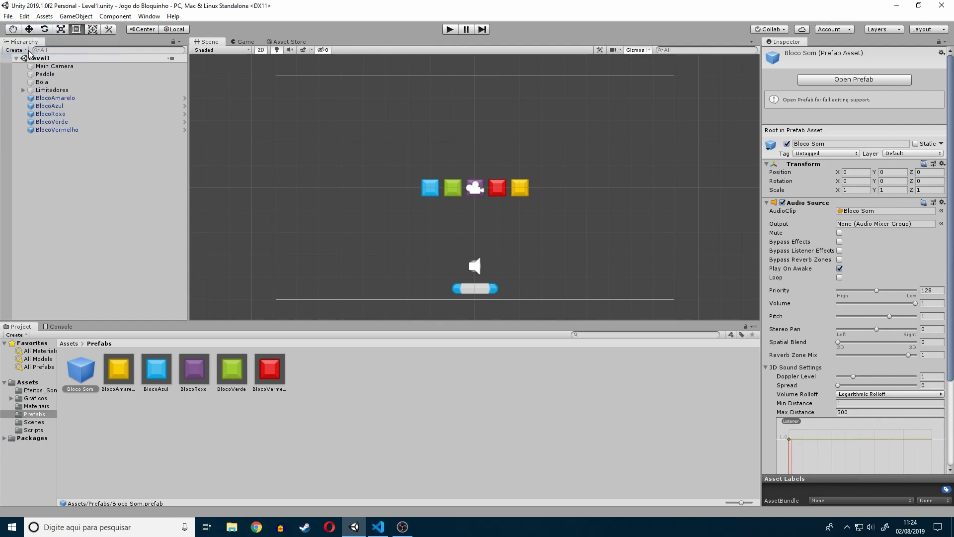